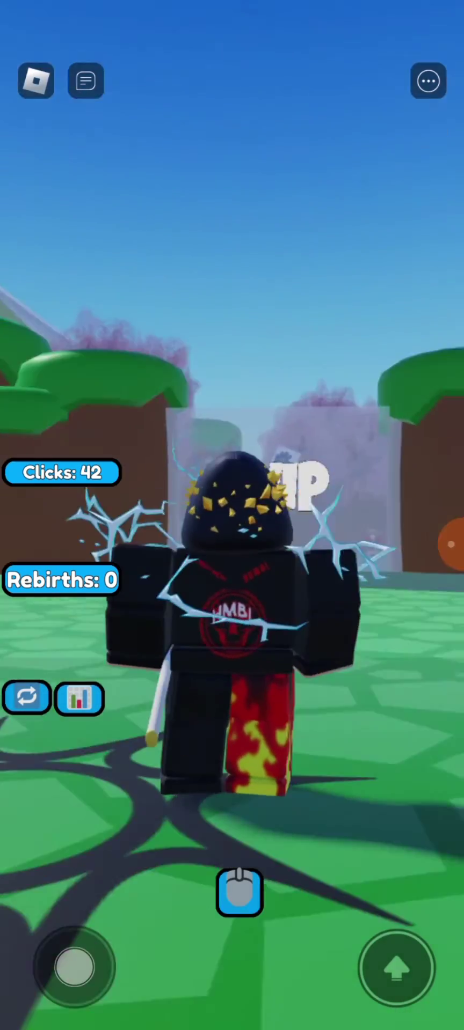
{"action": "mouse_move", "coordinate": [338, 403]}
{"action": "left_mouse_down"}
{"action": "mouse_move", "coordinate": [241, 241]}
{"action": "mouse_move", "coordinate": [121, 362]}
{"action": "mouse_move", "coordinate": [49, 370]}
{"action": "left_mouse_up"}
{"action": "left_click_drag", "start_coordinate": [362, 321], "coordinate": [161, 322]}
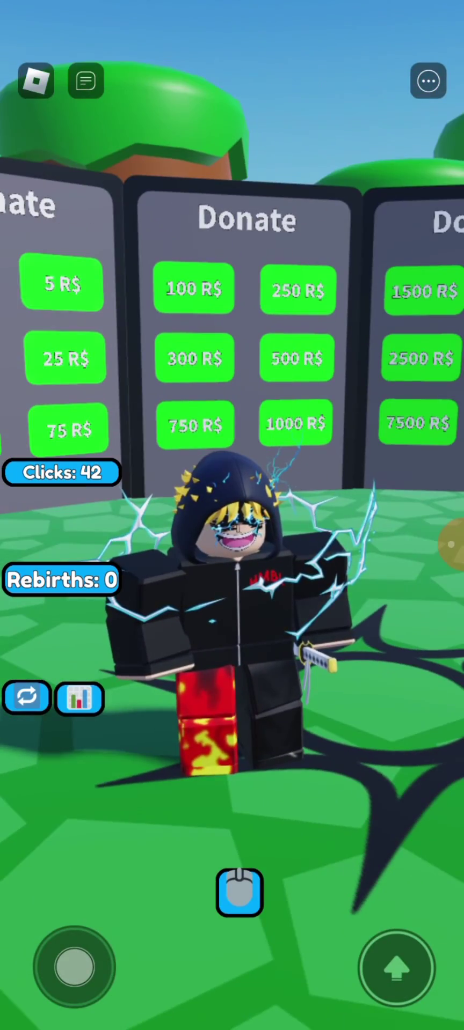
{"action": "left_click_drag", "start_coordinate": [362, 322], "coordinate": [121, 322]}
{"action": "left_click_drag", "start_coordinate": [322, 322], "coordinate": [201, 338]}
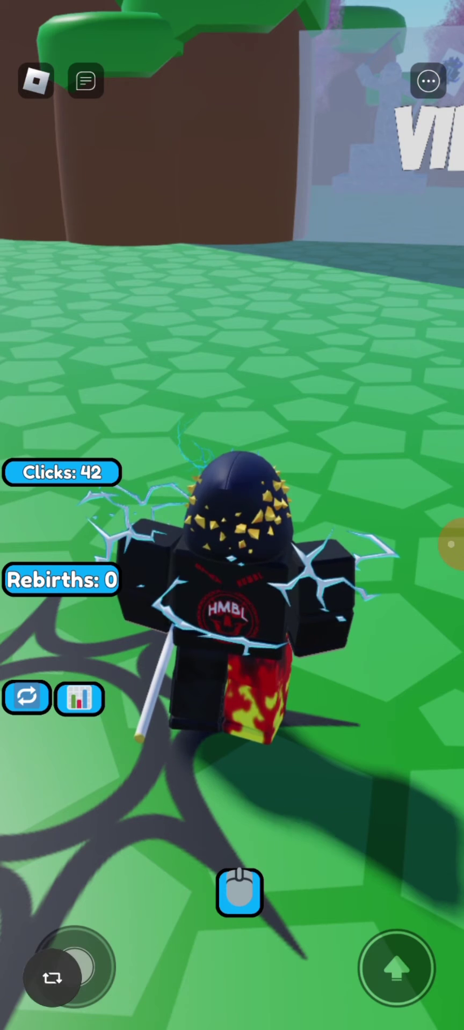